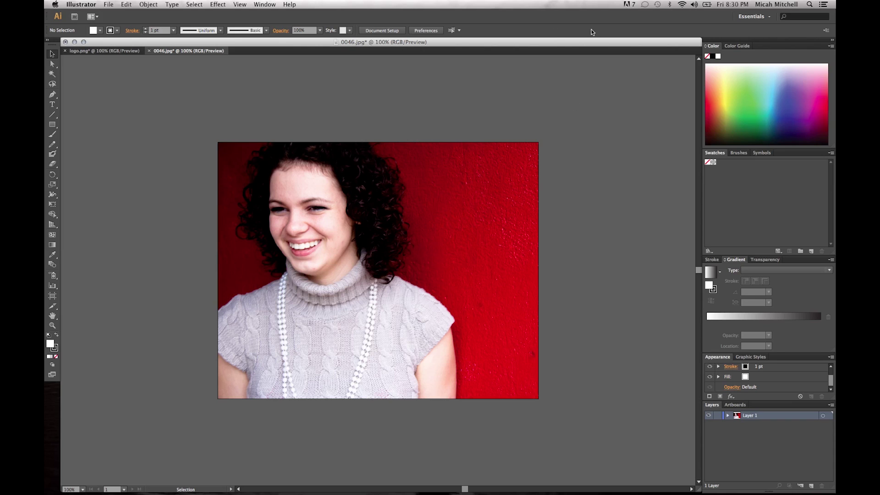
- Select the portrait photo, try the Tracing workspace, then return to Essentials
click(475, 197)
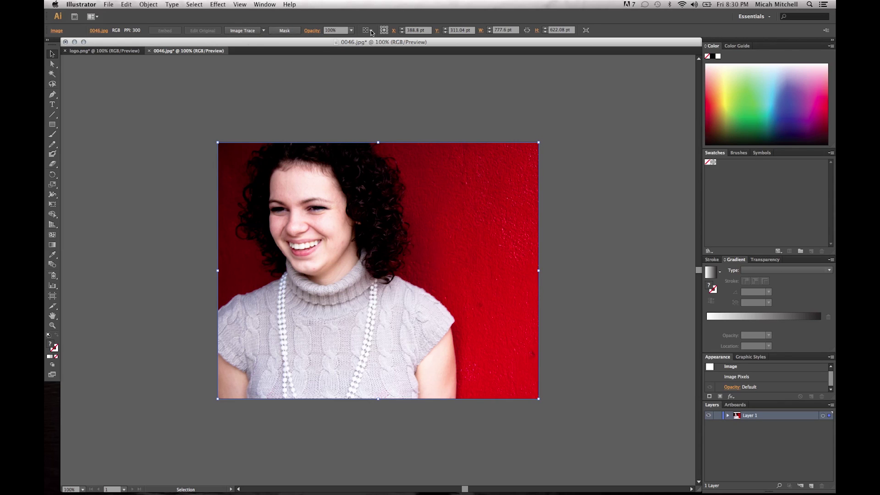
click(754, 16)
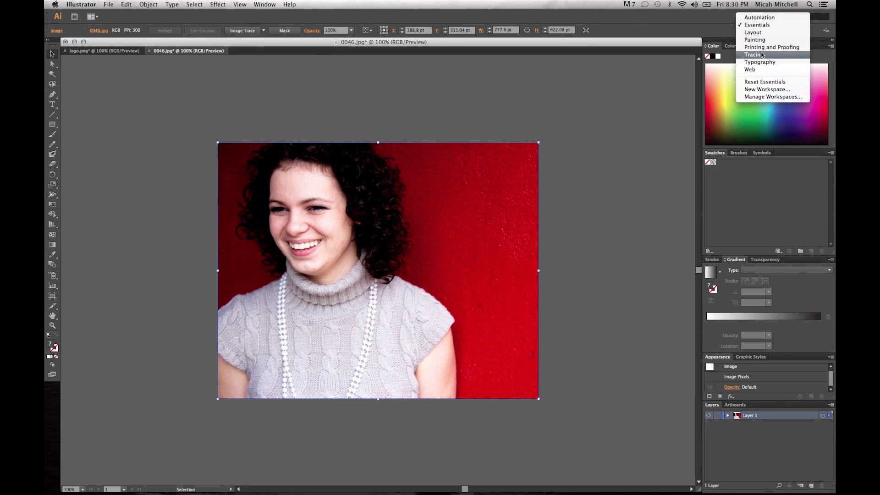
click(761, 54)
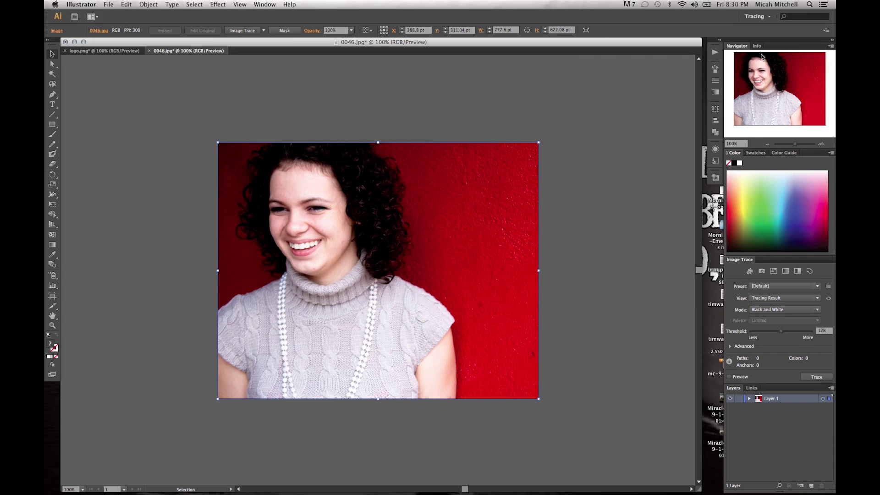
click(770, 17)
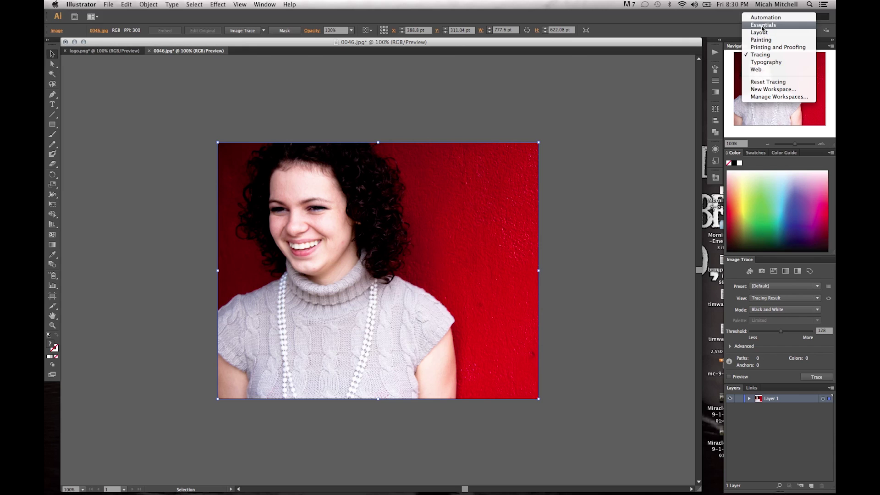
key(Escape)
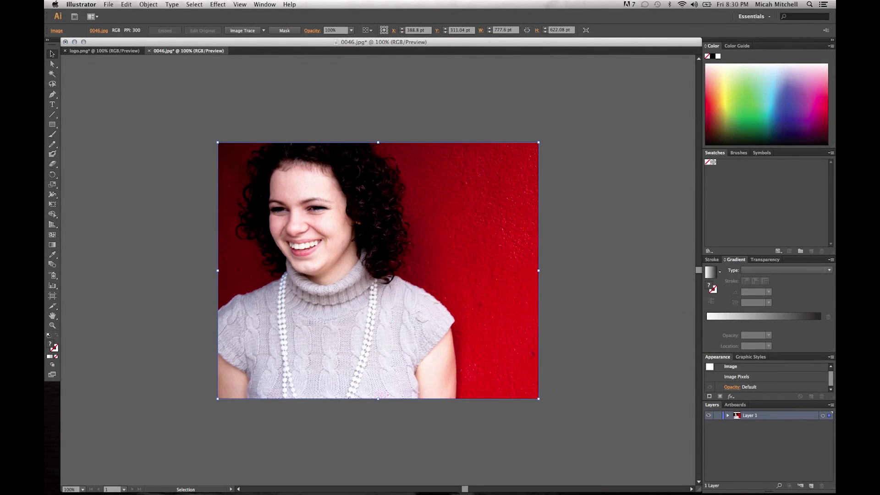
- Open the Image Trace panel from the Window menu, showing the Default preset
click(239, 5)
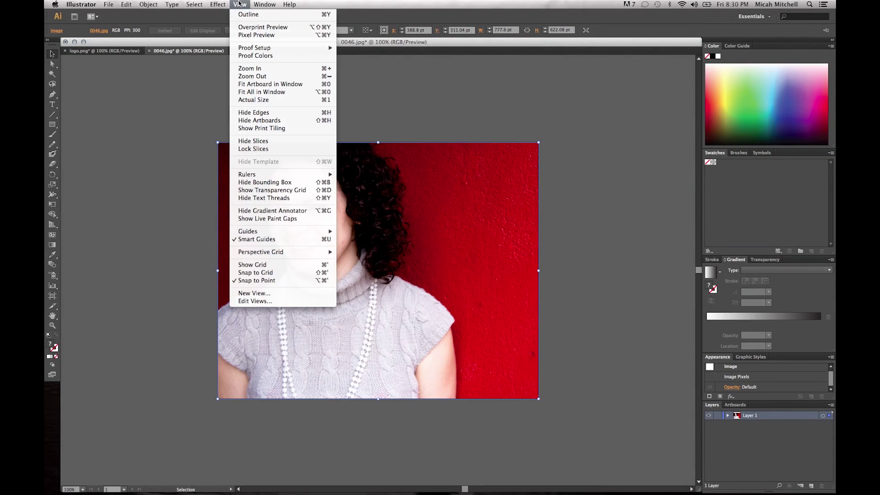
mouse_move(264, 4)
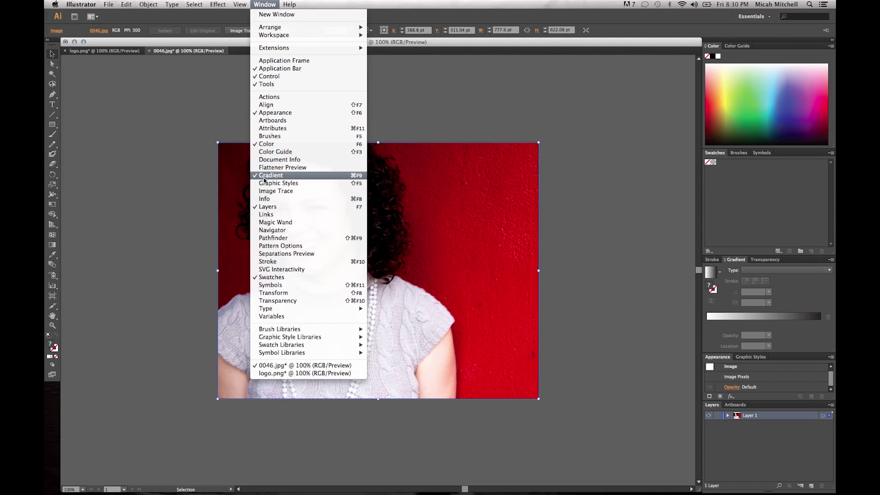
click(275, 191)
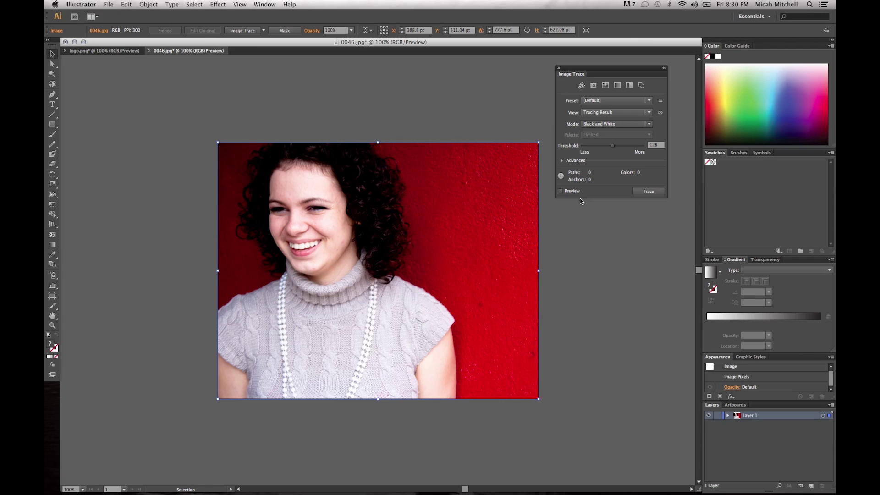
- Trace the portrait with the Low Color preset, accepting the large-image warning, giving 16 colors
click(606, 85)
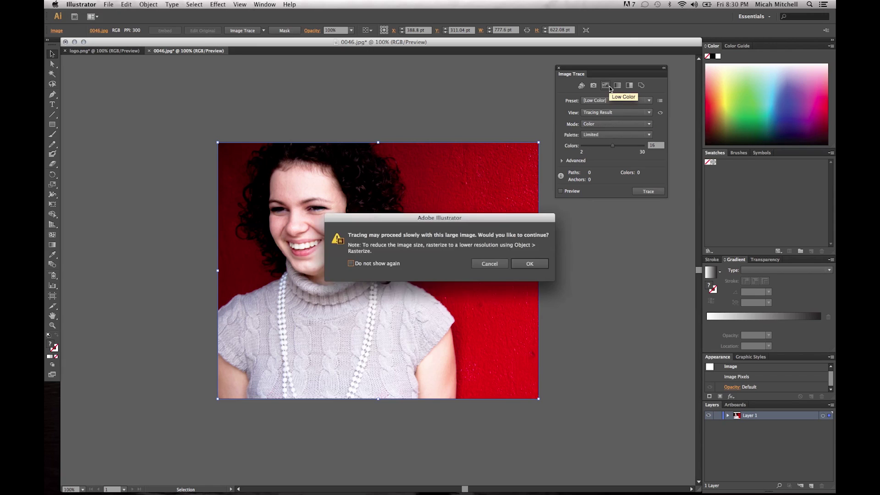
click(522, 266)
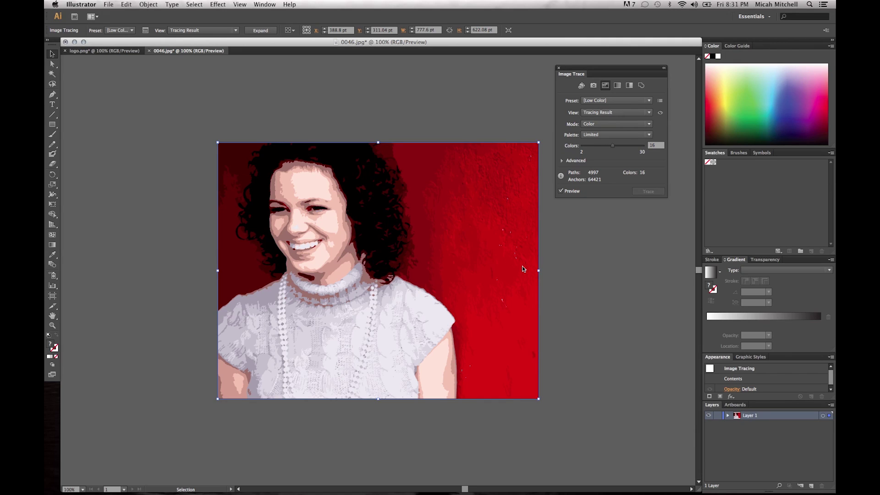
- Retrace the portrait with the High Color preset for a Full Tone result with 8328 colors
click(594, 85)
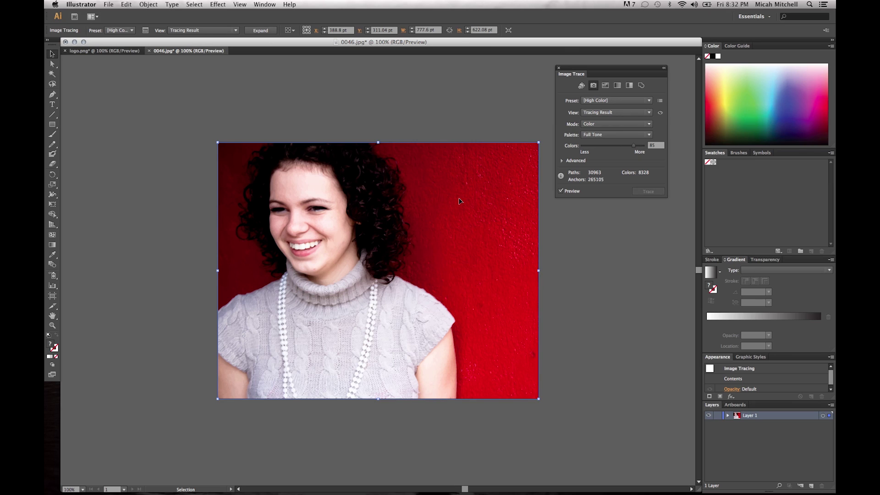
- Preview the trace as Tracing Result with Outlines, Outlines, and Outlines with Source, then return to Tracing Result
click(620, 113)
click(621, 132)
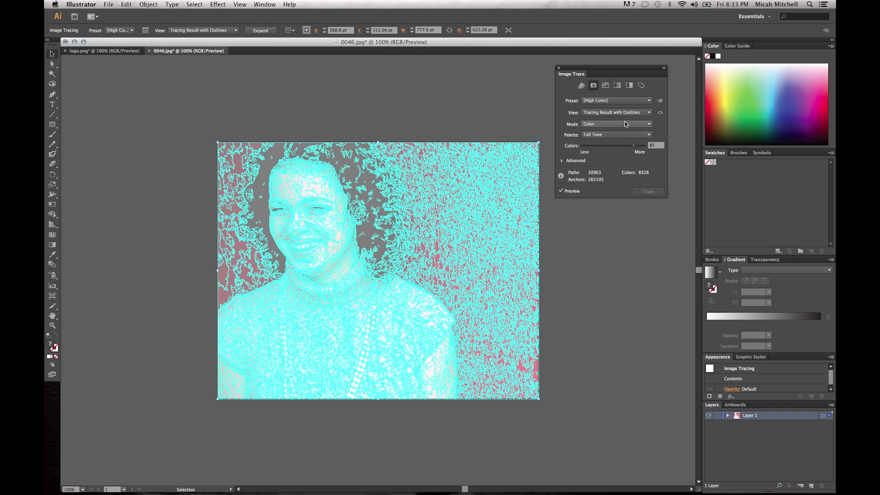
click(617, 112)
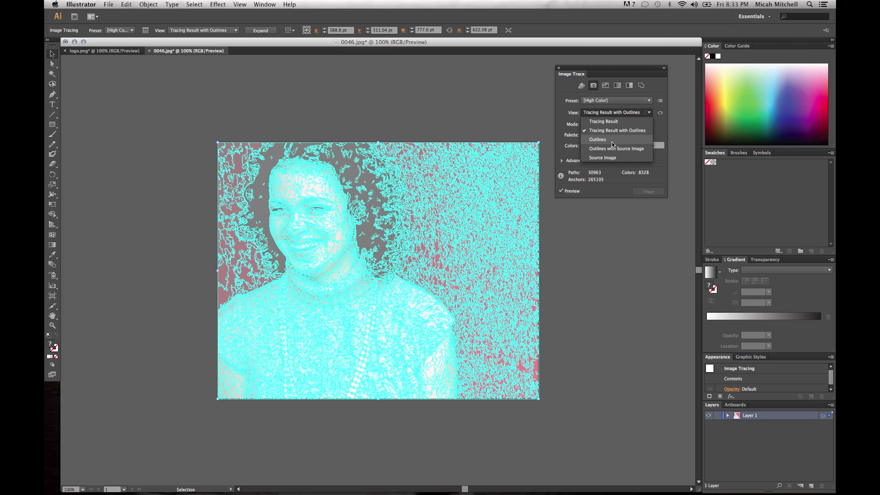
click(613, 139)
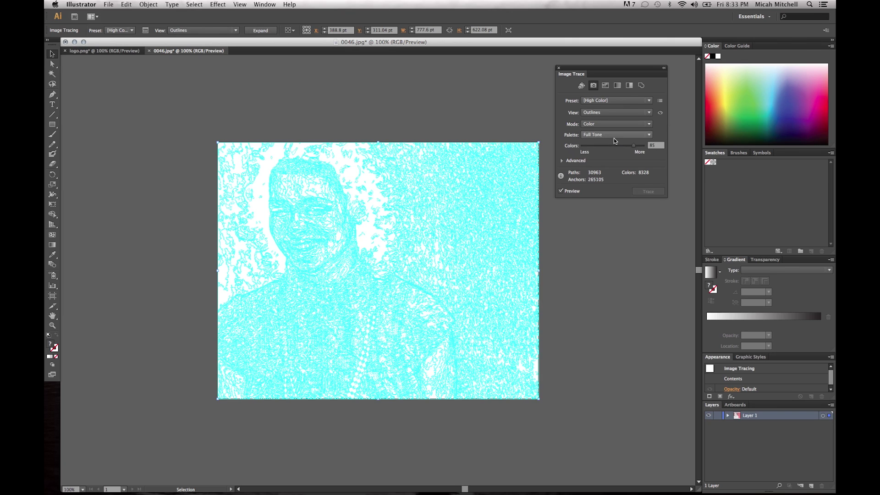
click(596, 113)
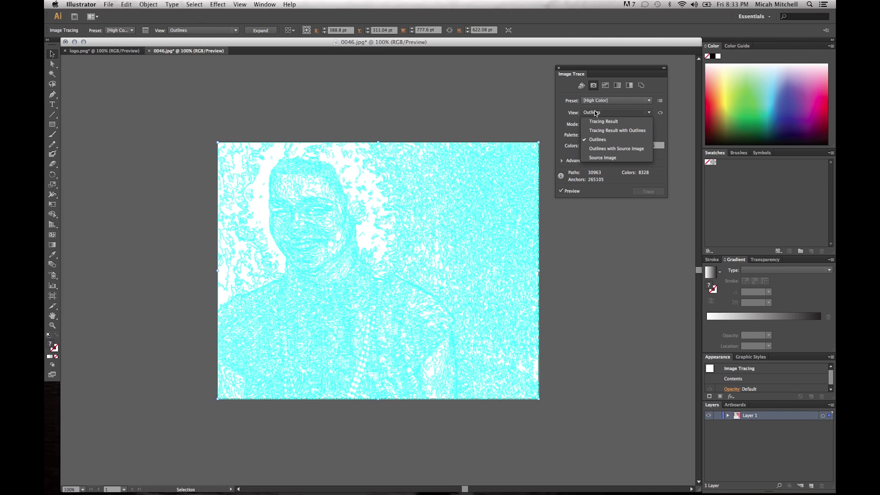
click(604, 149)
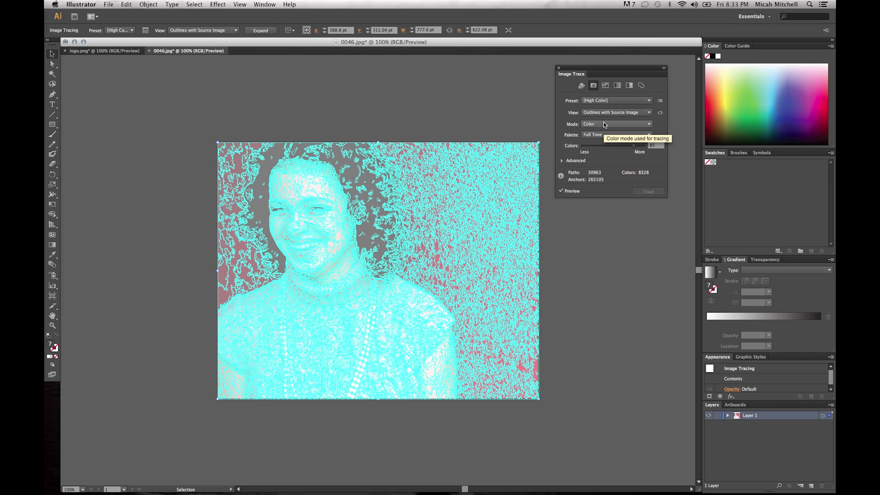
click(604, 113)
click(606, 122)
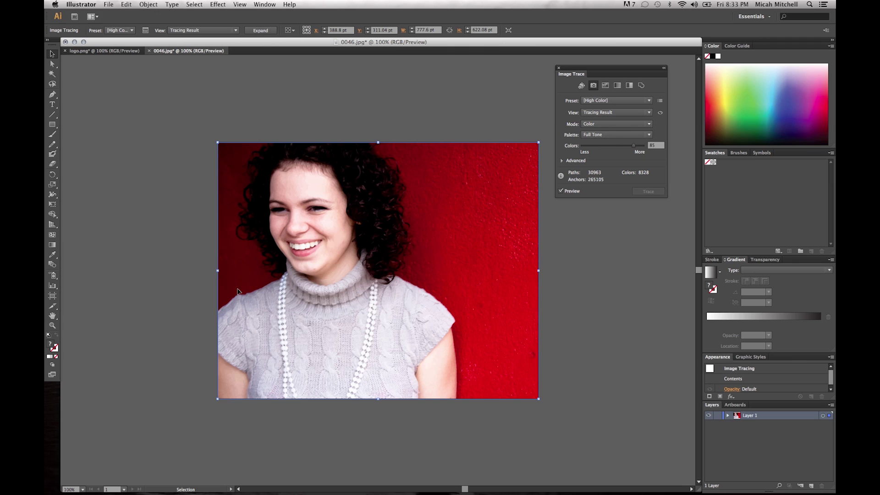
- Zoom to 300% to inspect the traced face, then Expand the trace into editable paths
key(z)
click(297, 236)
click(297, 236)
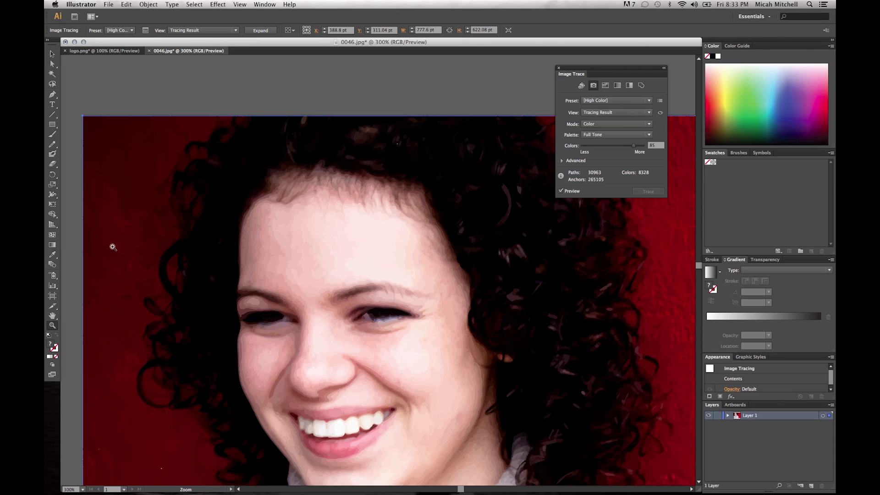
alt+click(124, 268)
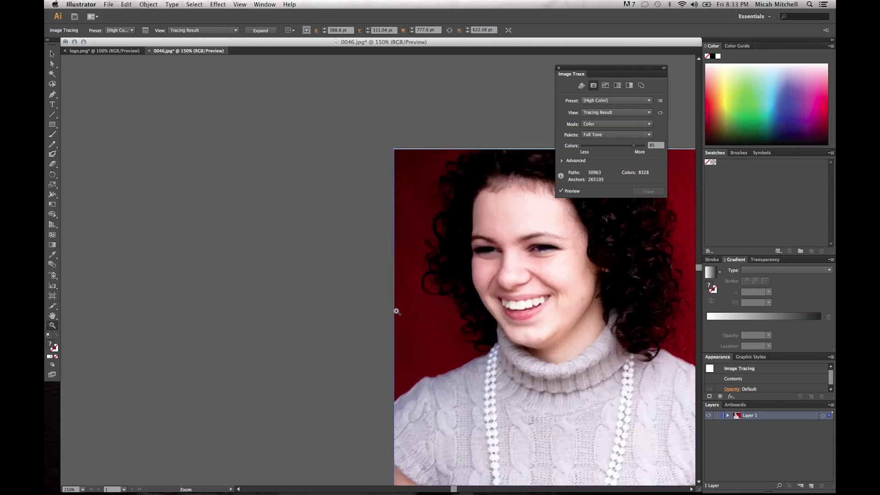
scroll(397, 311, right, 10)
scroll(397, 311, down, 3)
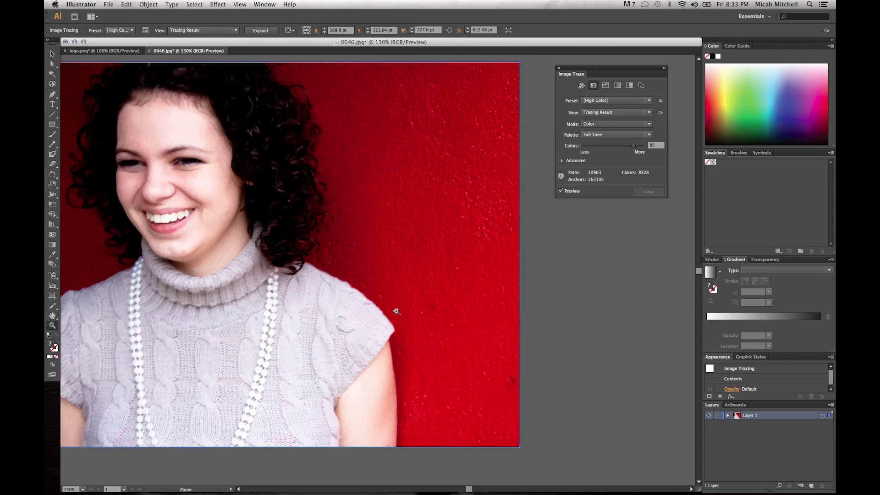
scroll(397, 312, up, 2)
scroll(397, 312, left, 3)
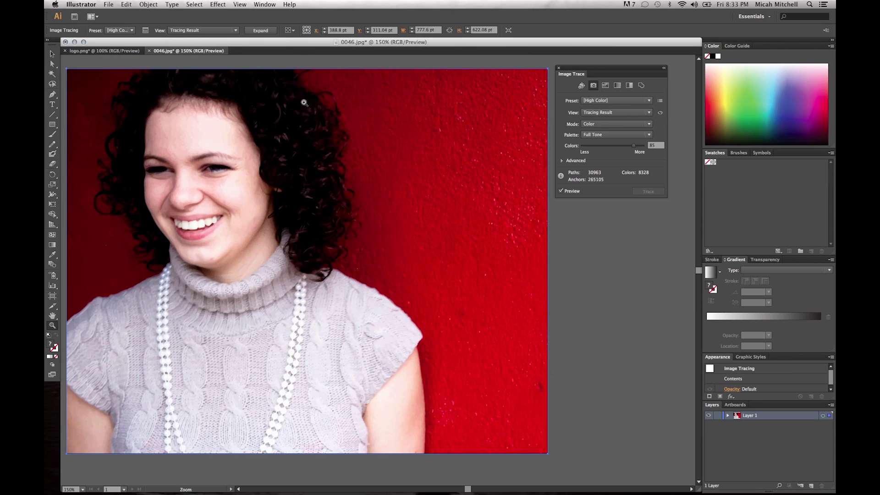
click(272, 32)
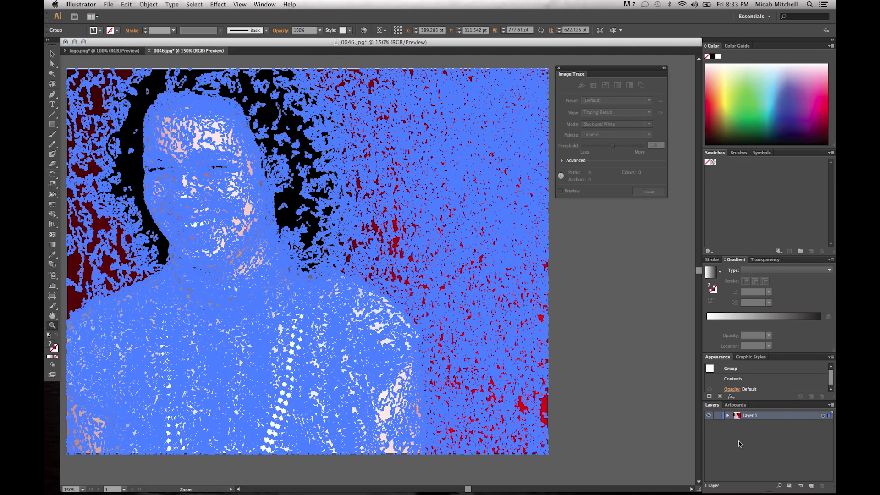
- Expand Layer 1 and its <Group> in the Layers panel to list the individual paths
click(728, 416)
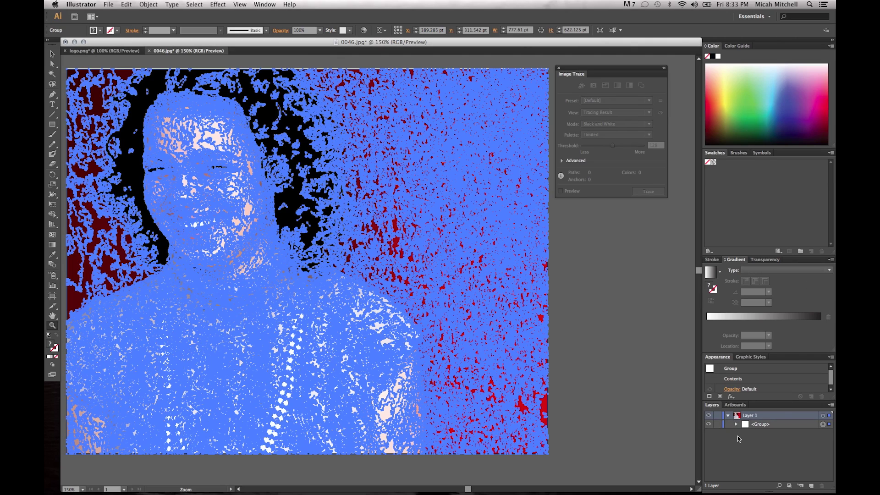
click(736, 424)
scroll(797, 434, down, 1)
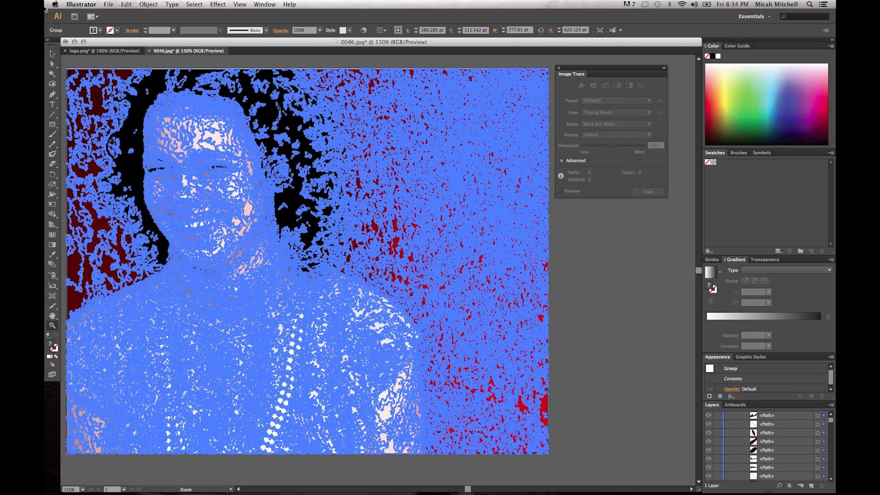
- In logo.png, trace with High Color at 100 colors (630 paths) and expand the result
click(83, 51)
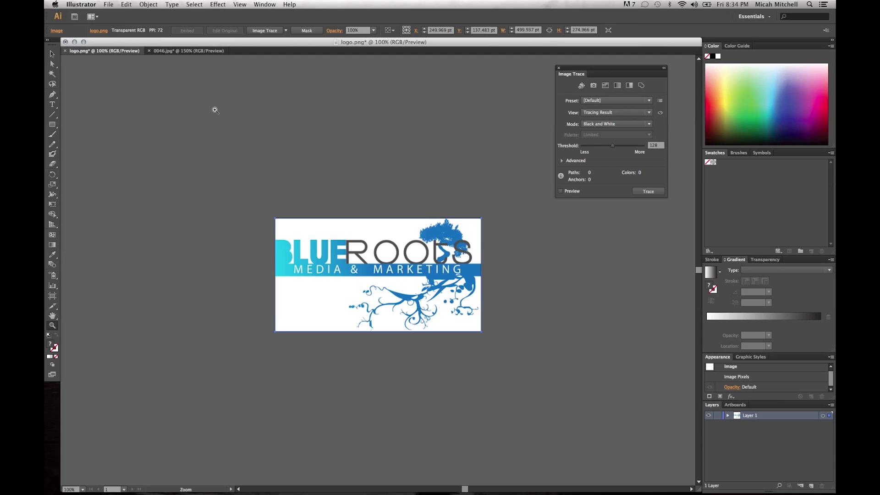
click(598, 89)
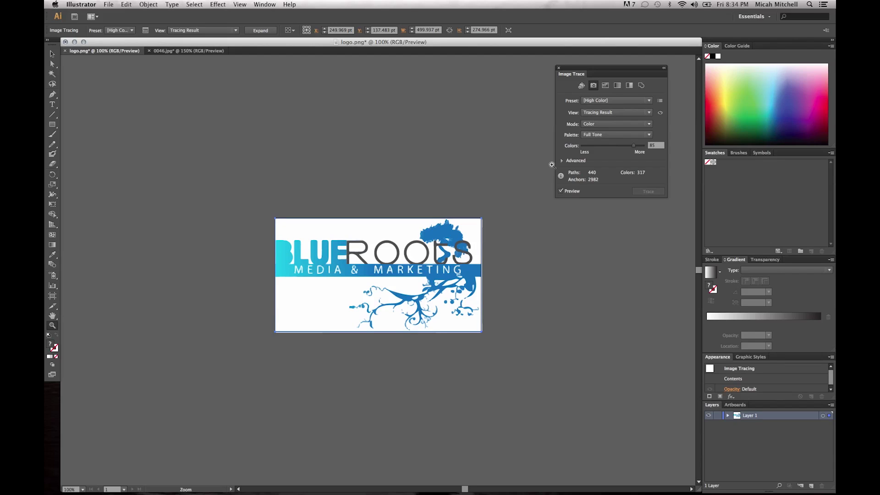
drag(634, 149, 663, 147)
click(252, 30)
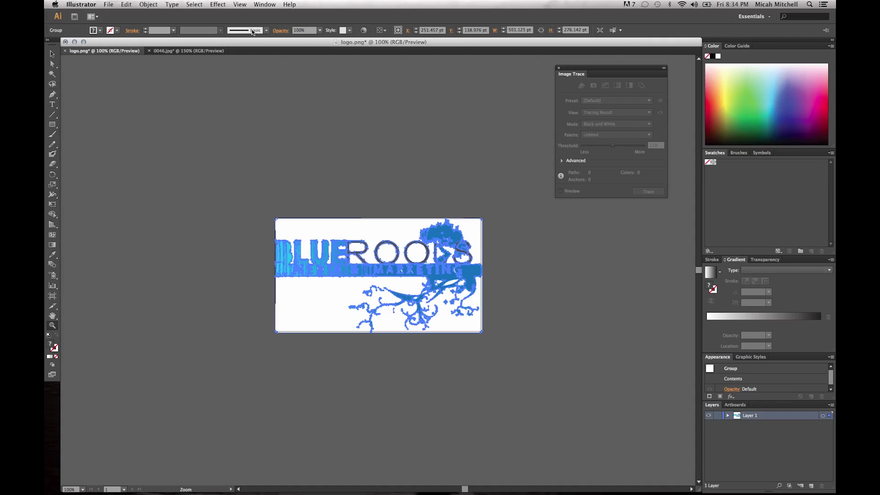
- With the Pen tool, place an anchor on the logo's tree top and drag out a curve handle
click(52, 96)
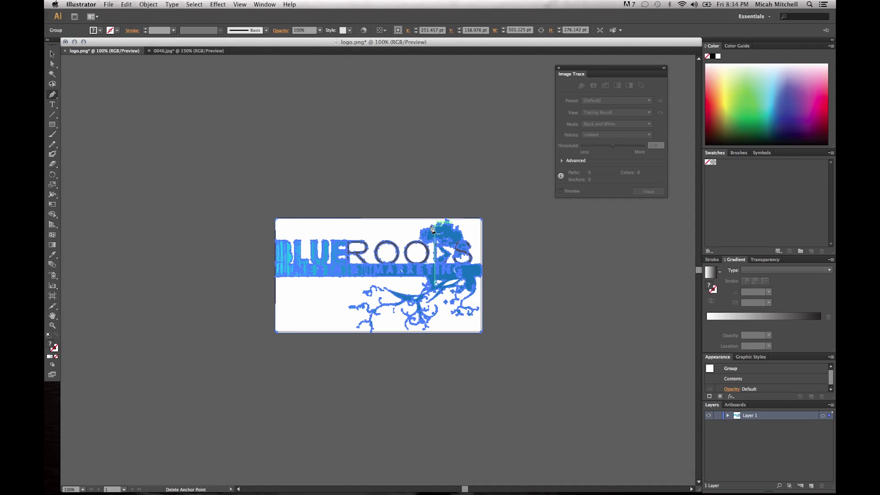
click(433, 229)
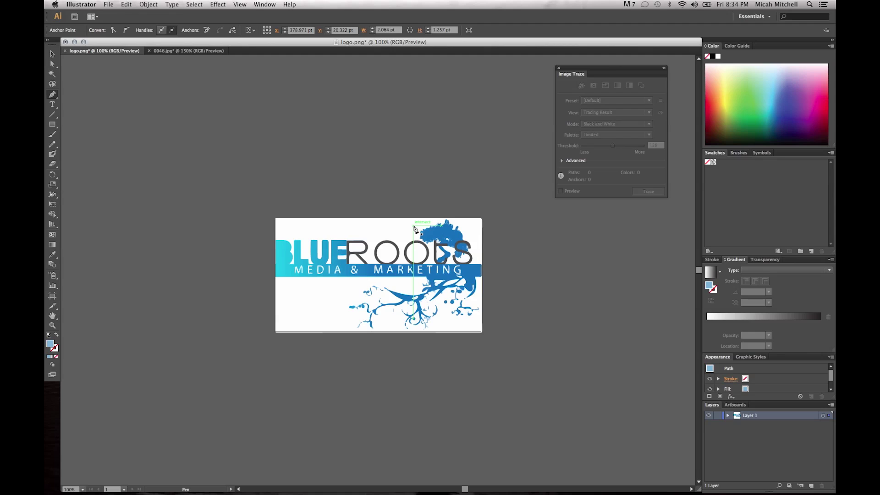
click(429, 235)
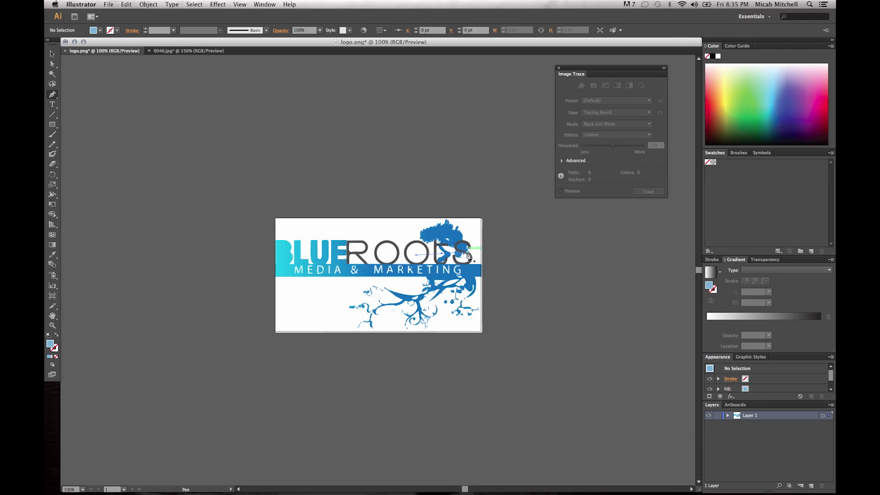
click(450, 255)
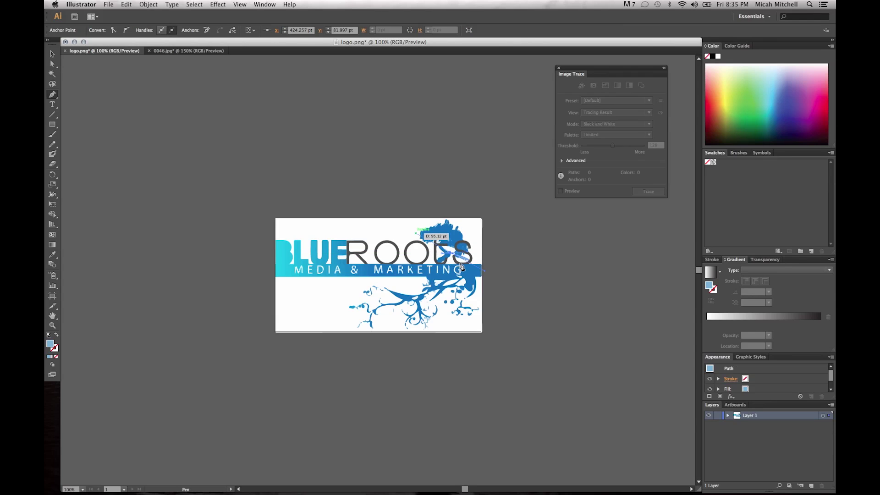
drag(451, 256, 444, 270)
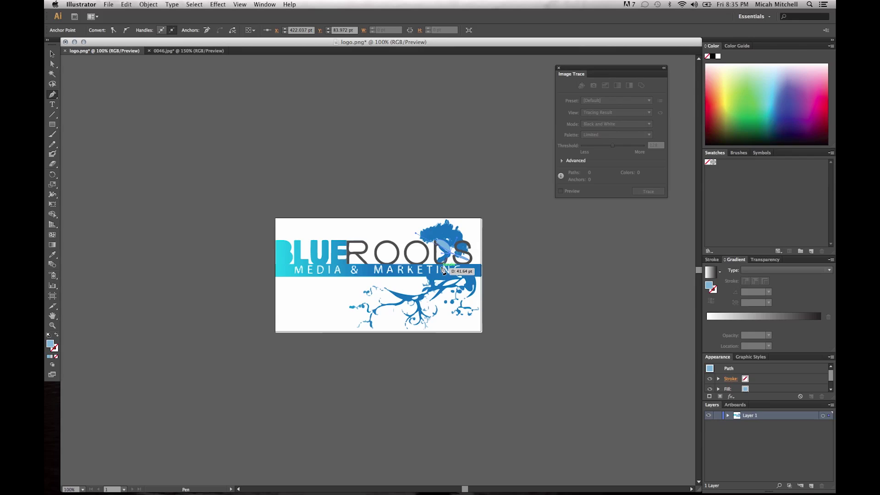